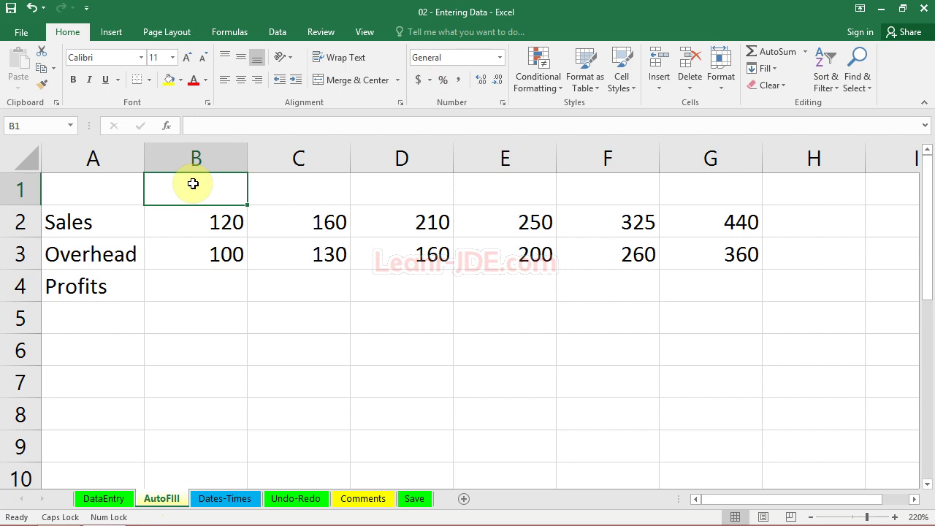
Step: Enter January in cell B1 and AutoFill the month names across the row to June in G1
type("jANUARY")
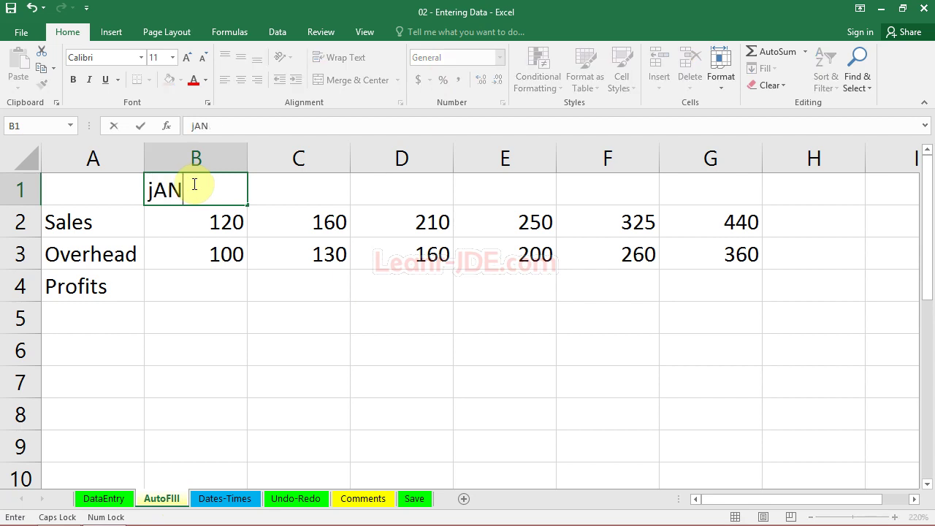
key("BackSpace")
key("BackSpace")
key("BackSpace")
key("BackSpace")
key("BackSpace")
key("BackSpace")
key("BackSpace")
key("Caps_Lock")
type("January")
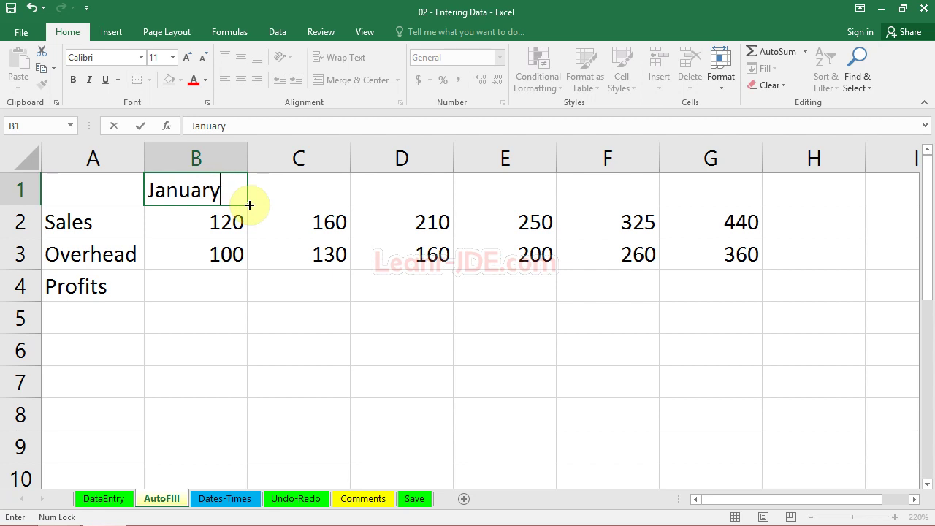
left_click_drag(249, 205, 746, 205)
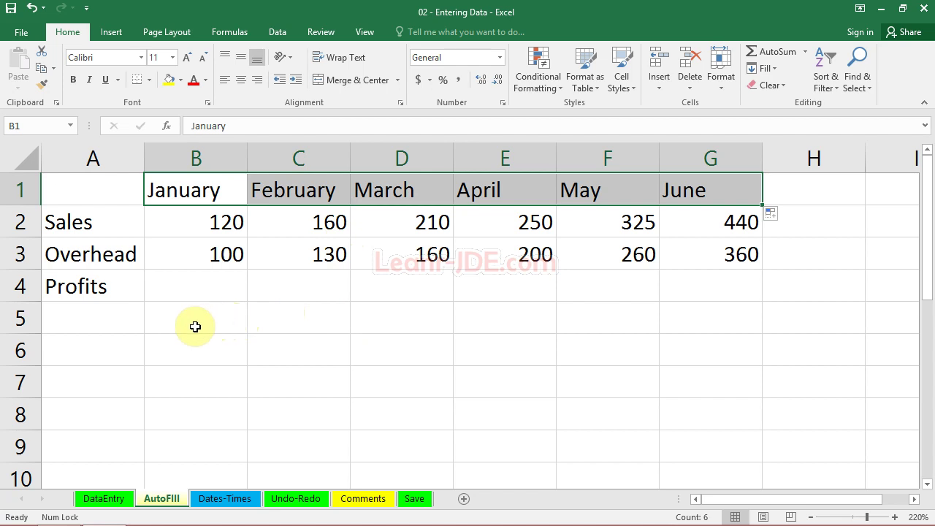
Step: Enter March in cell A6 and AutoFill the months down the column to December in A15
left_click(83, 350)
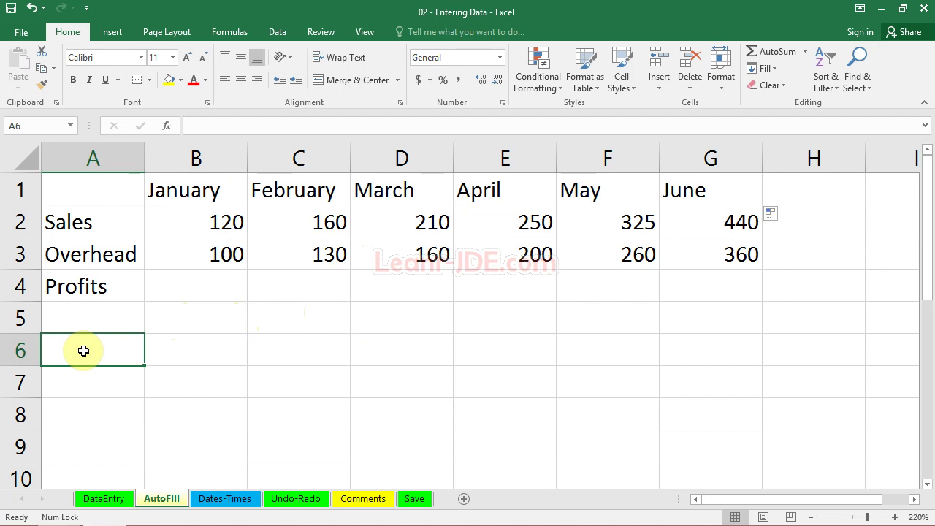
type("March")
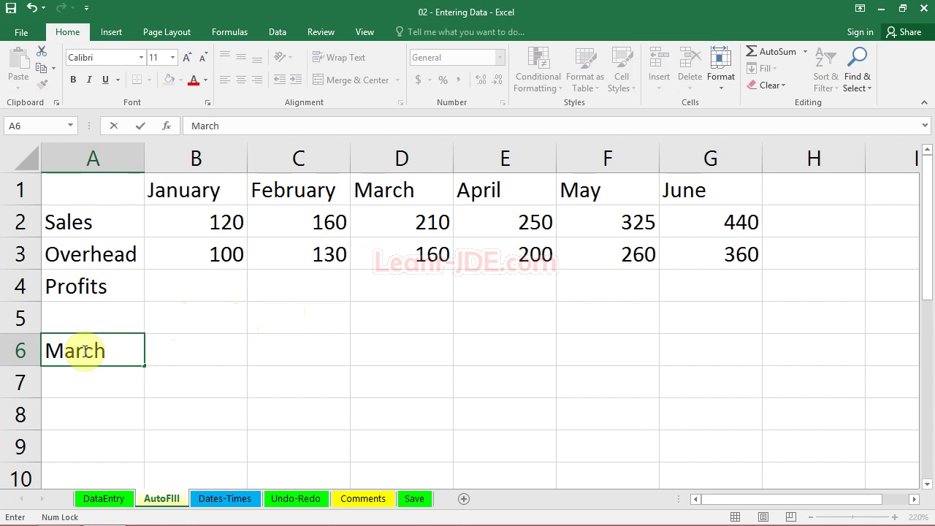
key("ctrl+Return")
left_click_drag(143, 366, 131, 452)
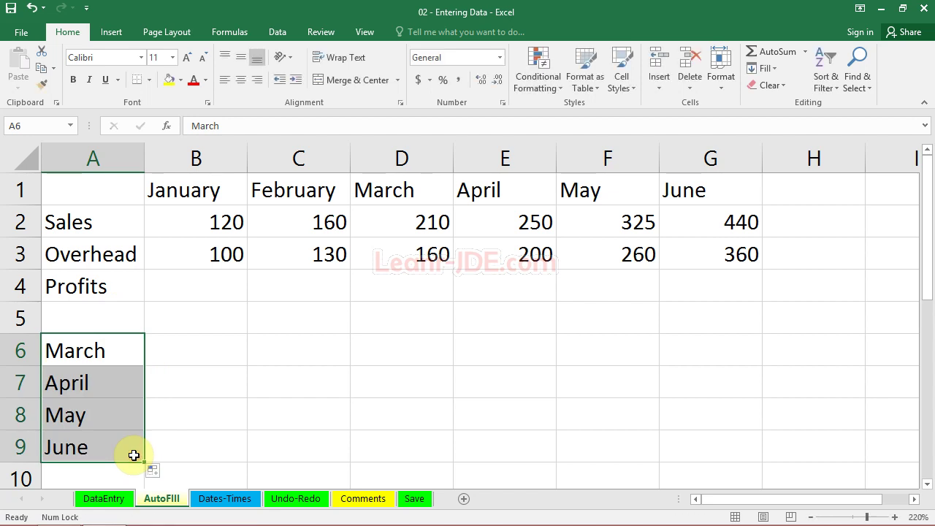
scroll(143, 349, "down", 2)
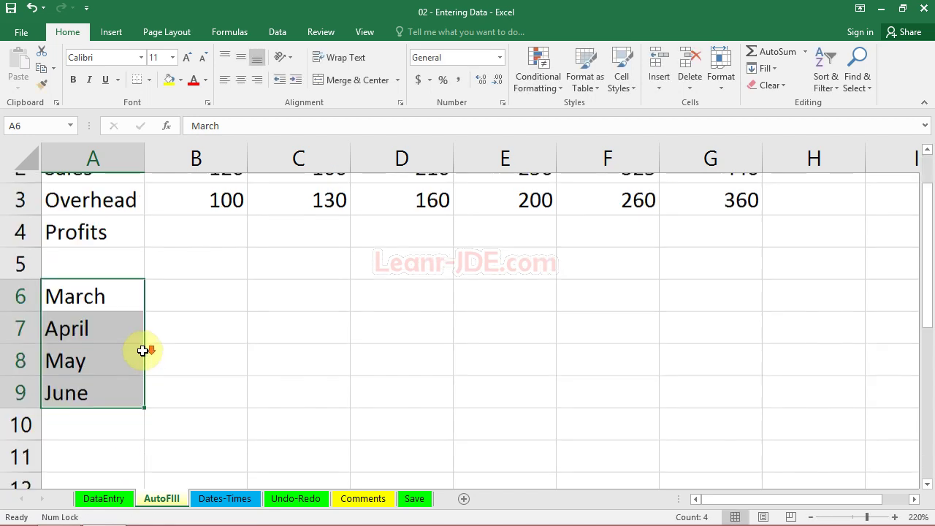
left_click_drag(144, 268, 138, 450)
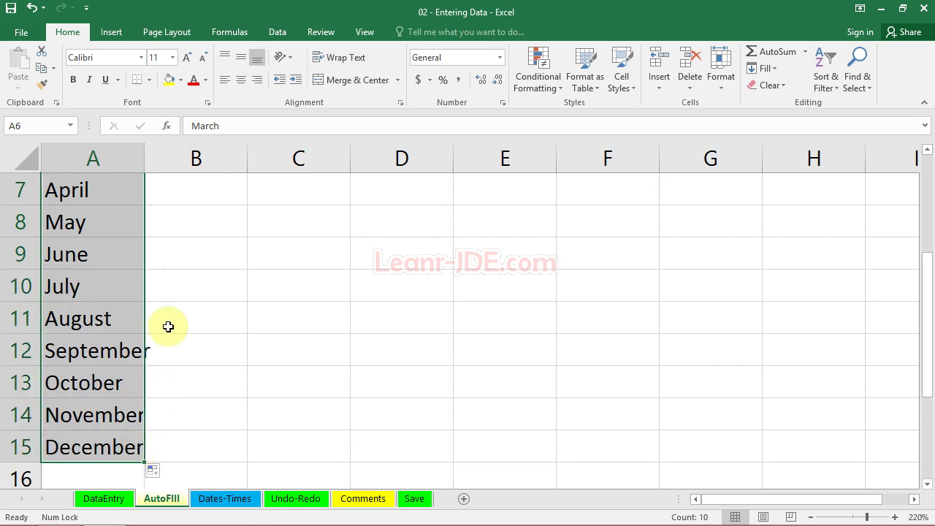
scroll(168, 317, "up", 1)
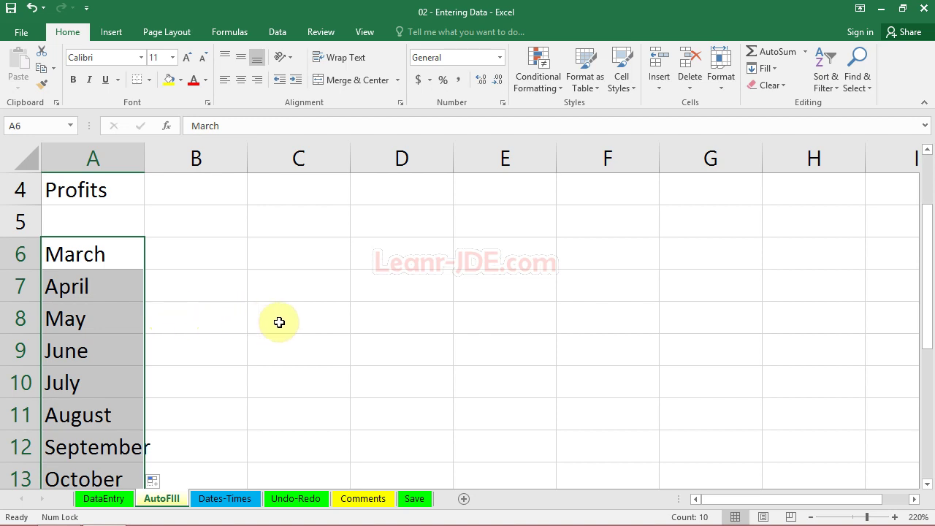
Step: Enter April in cell D7 and AutoFill upward to produce March and February in D6 and D5
left_click(408, 293)
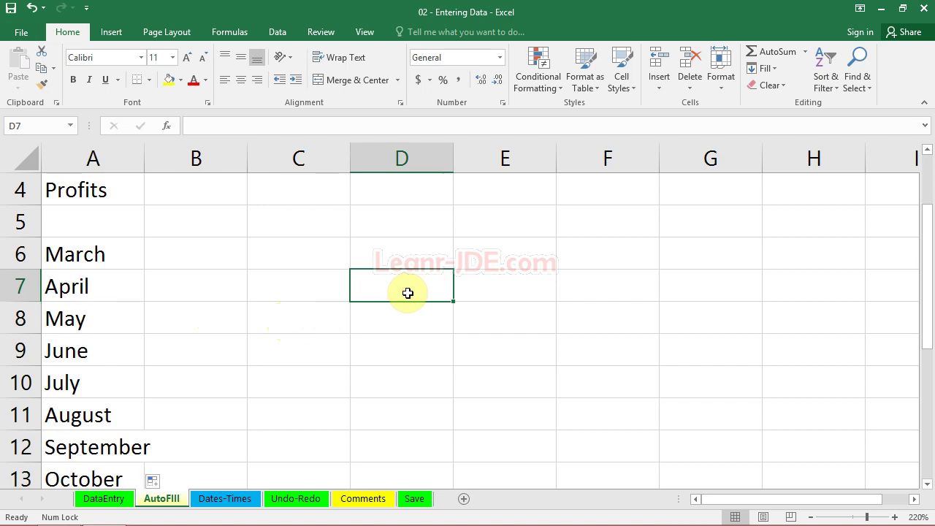
type("April")
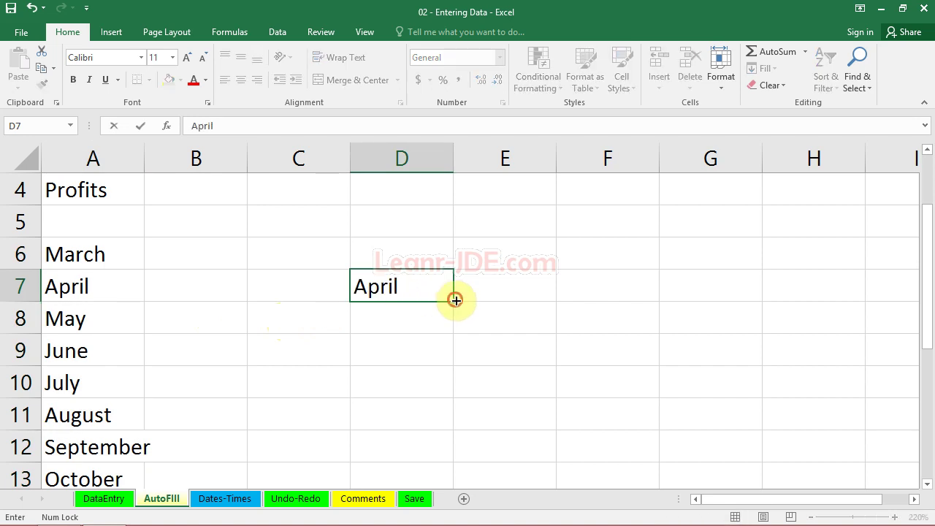
left_click_drag(454, 299, 443, 215)
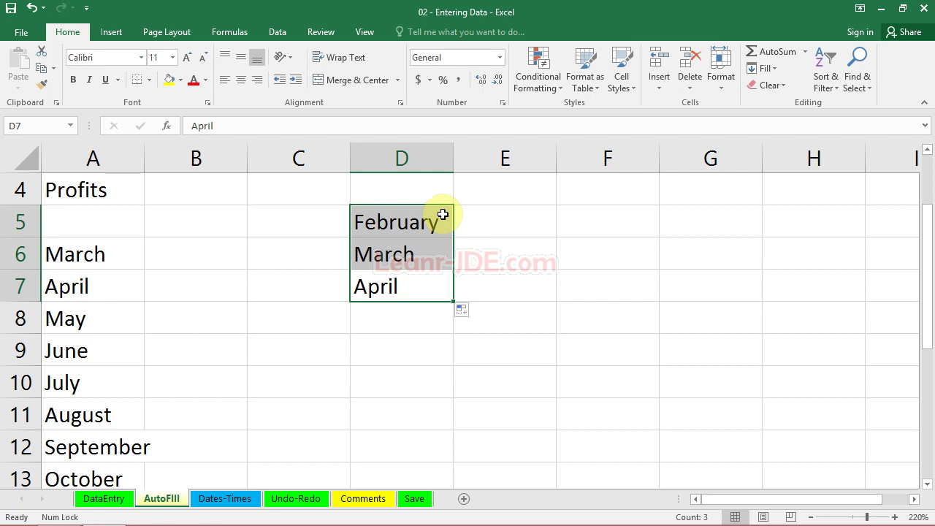
left_click(469, 247)
left_click(446, 266)
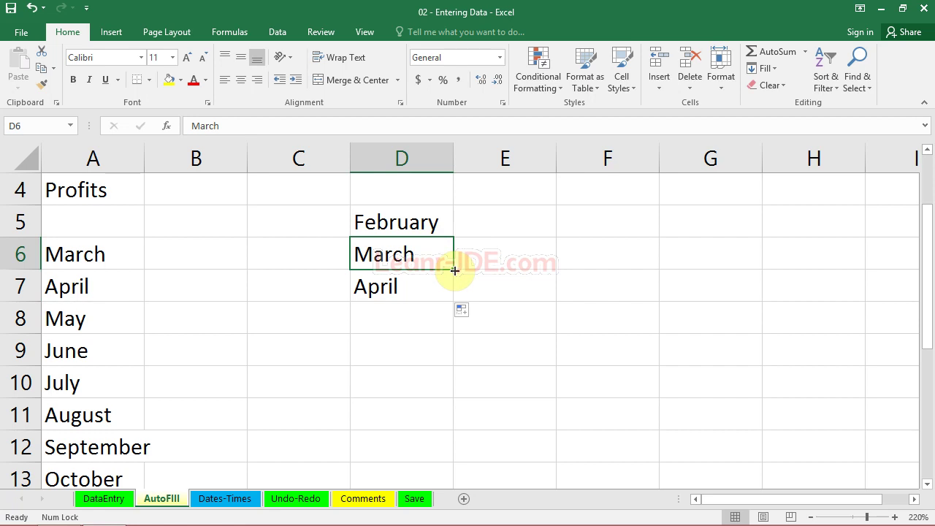
Step: Enter the abbreviation Jan in cell E6 and AutoFill across the row to Apr in H6
left_click(521, 261)
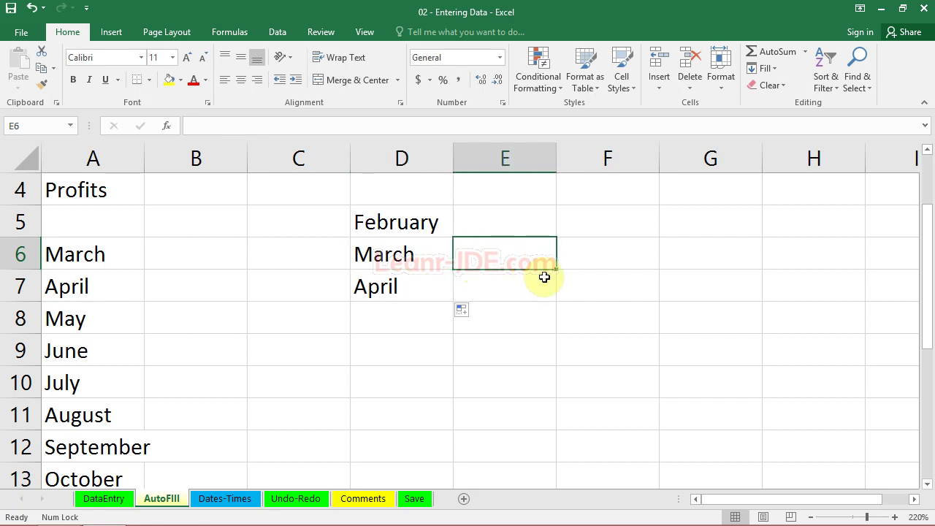
type("Jan")
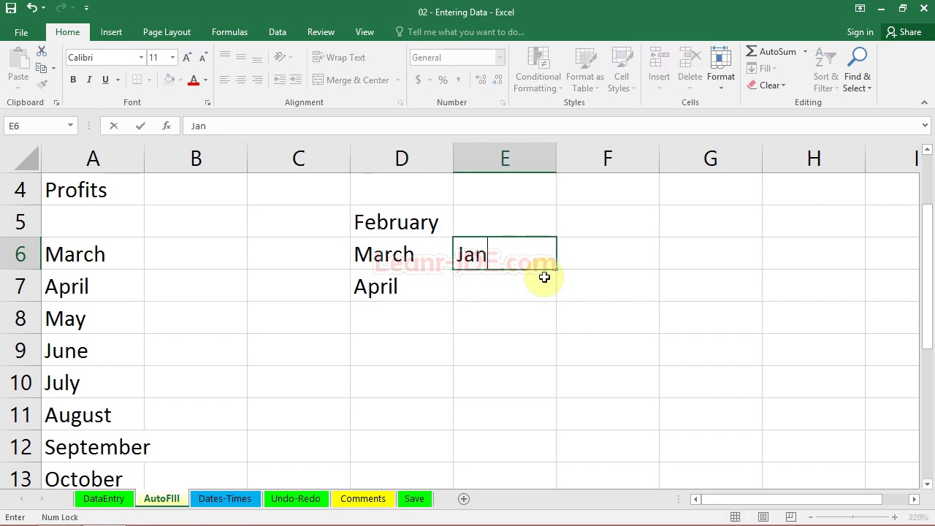
left_click_drag(558, 269, 832, 269)
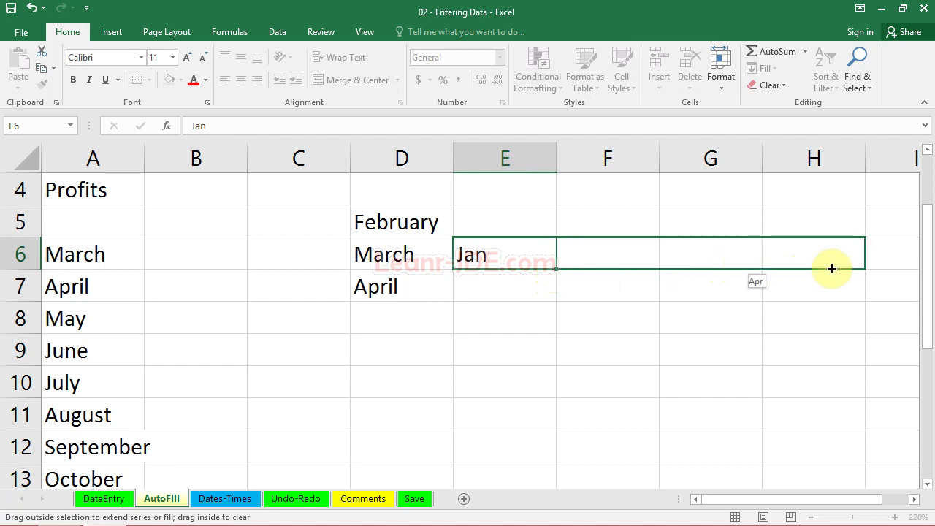
left_click_drag(832, 268, 865, 265)
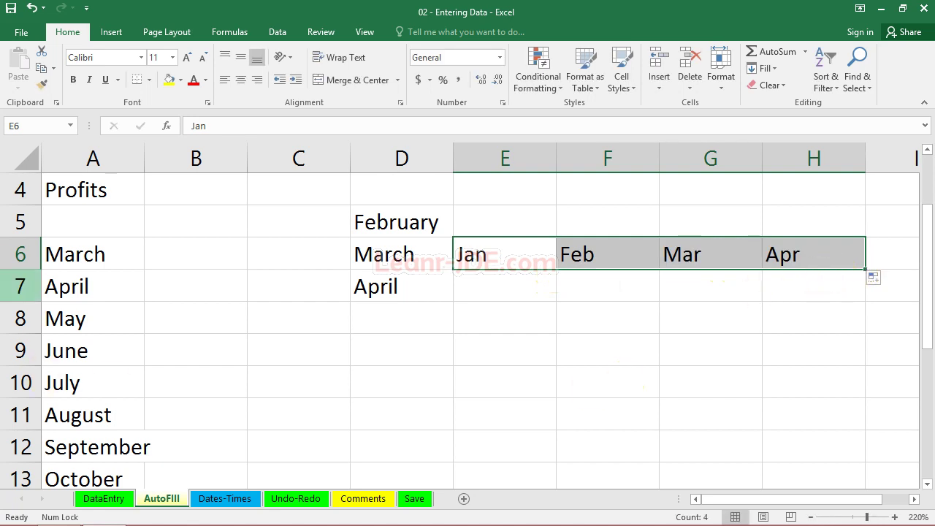
left_click(518, 298)
Step: Remove the practice month entries below the Profits row by undoing the fills and clearing Jan from E6
key("ctrl+z")
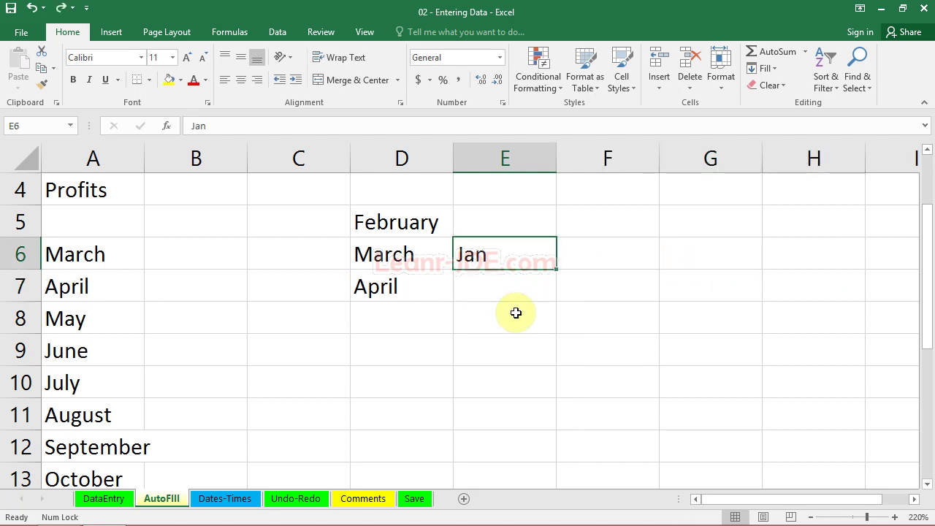
key("Delete")
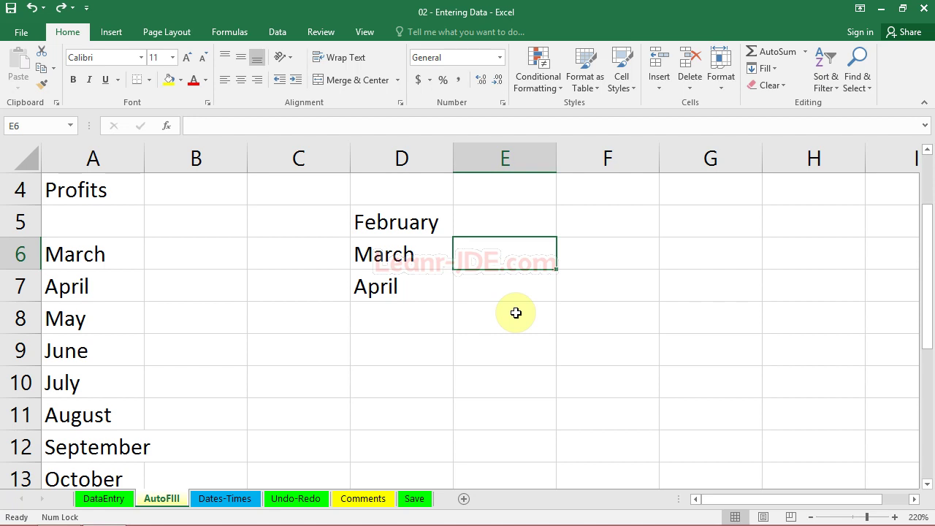
key("ctrl+z")
key("ctrl+z")
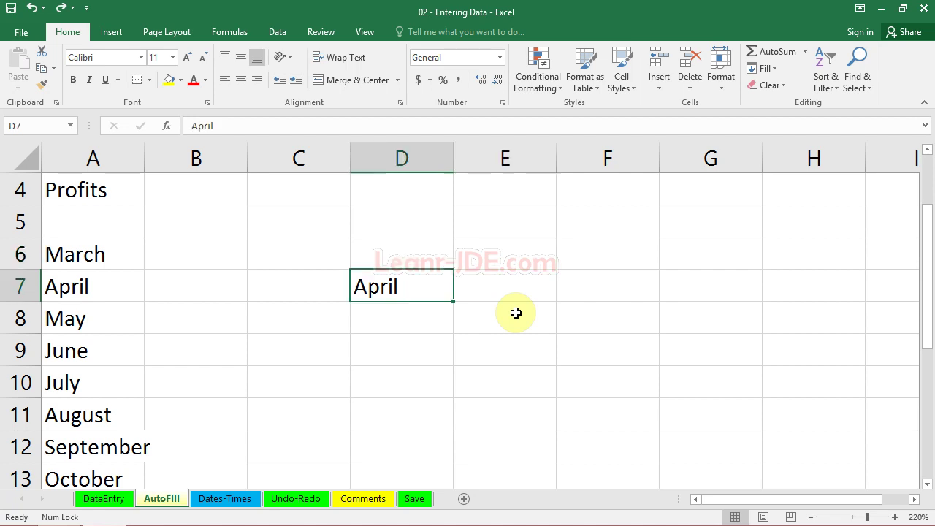
key("ctrl+z")
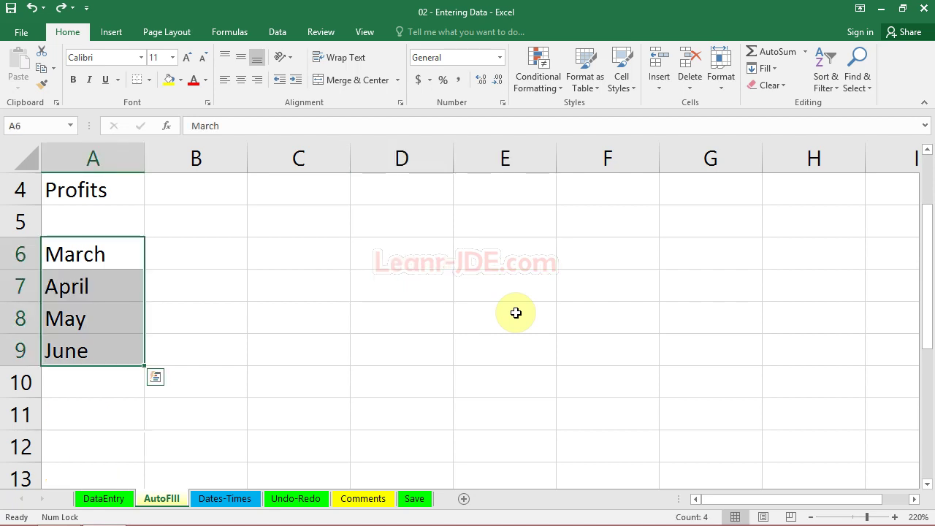
key("ctrl+z")
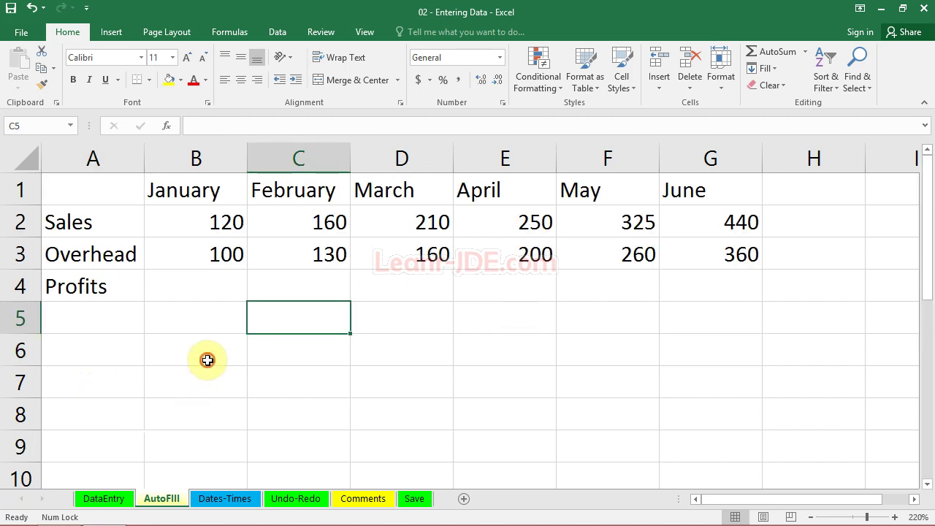
Step: Enter Monday in cell B6 and AutoFill the weekdays across the row to Saturday in G6
left_click(208, 360)
type("Monday")
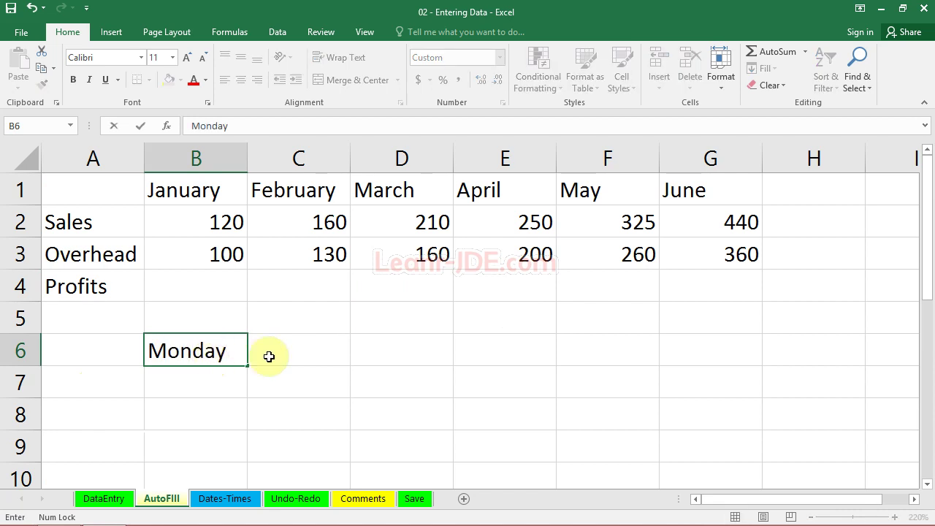
left_click_drag(250, 367, 731, 363)
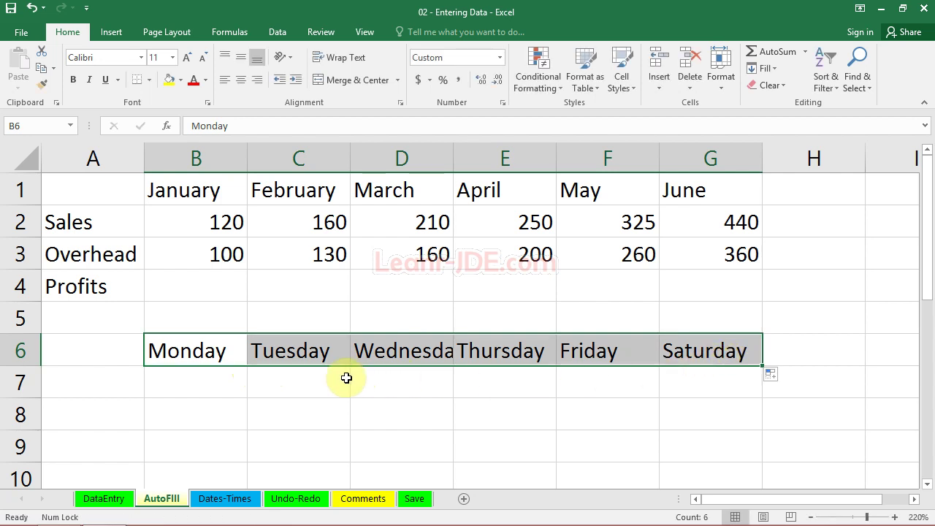
Step: Widen column D slightly to make room for the Wednesday entry
left_click(425, 358)
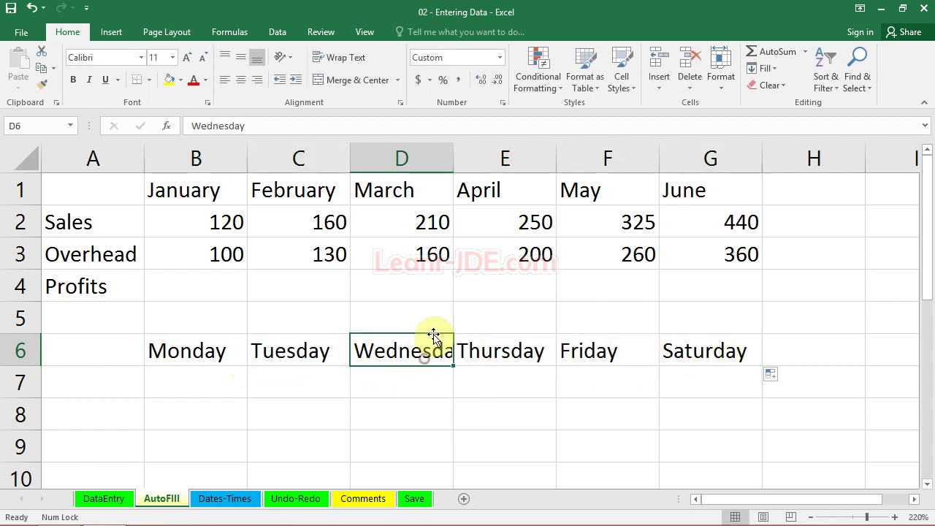
left_click_drag(459, 160, 462, 158)
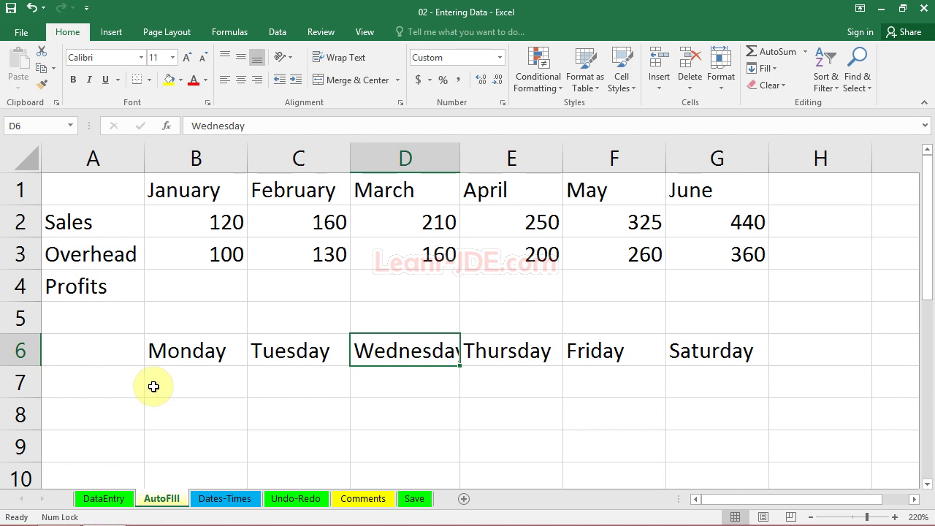
left_click(307, 354)
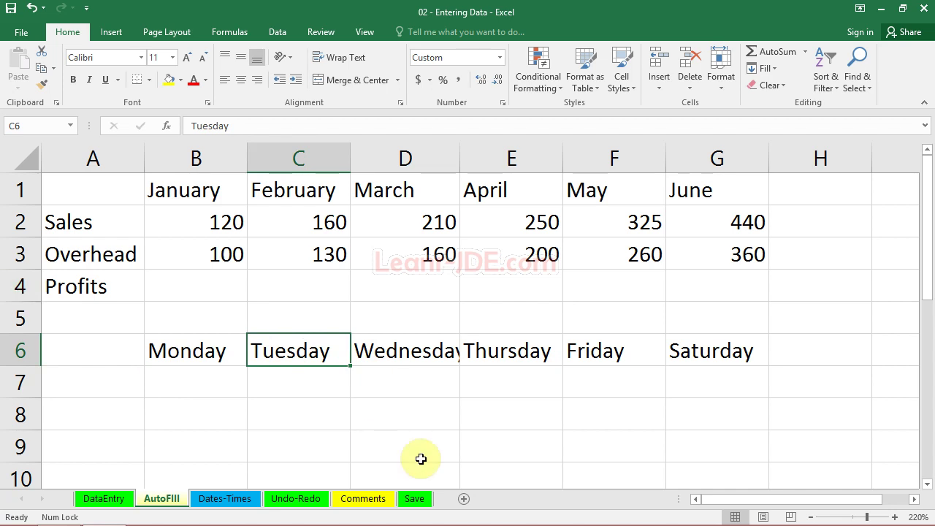
Step: Enter Q1 in cell D8 and AutoFill the quarters down to Q4 in D11
left_click(407, 411)
type("Q1")
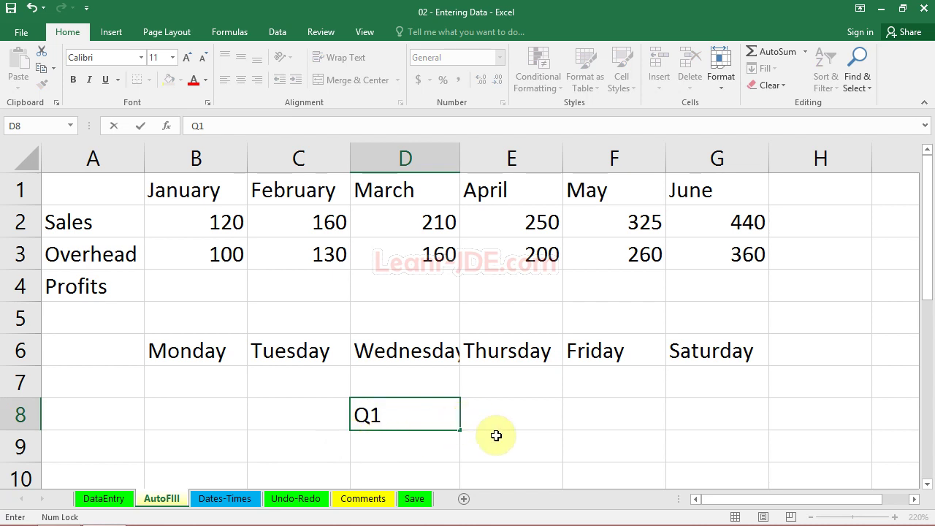
key("ctrl+Return")
left_click_drag(459, 431, 452, 400)
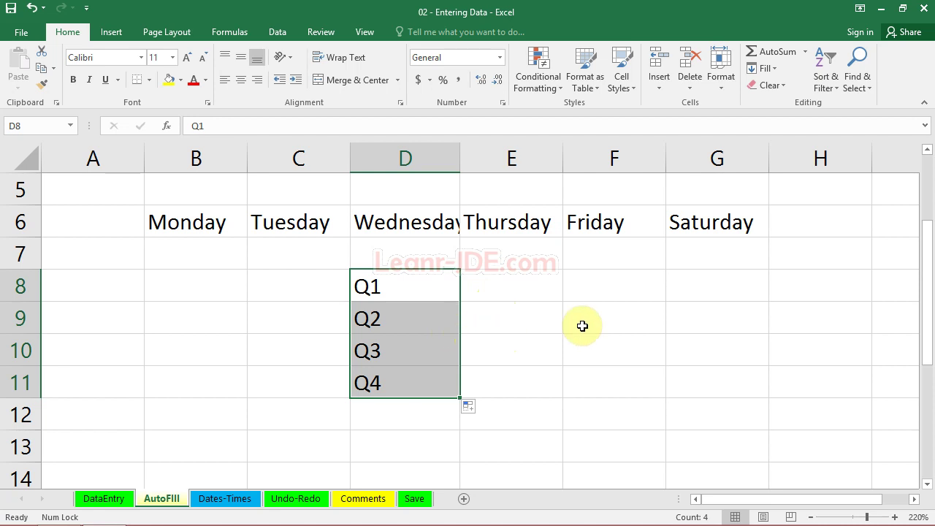
Step: Enter the date 7/8/2015 in cell F8 and AutoFill consecutive days down to 10/08/2015 in F11
left_click(616, 294)
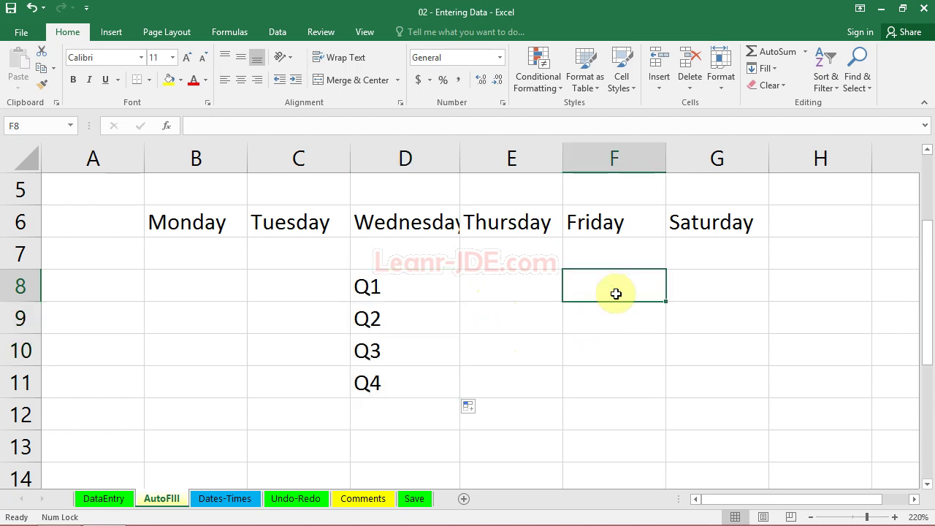
type("7/8/2015")
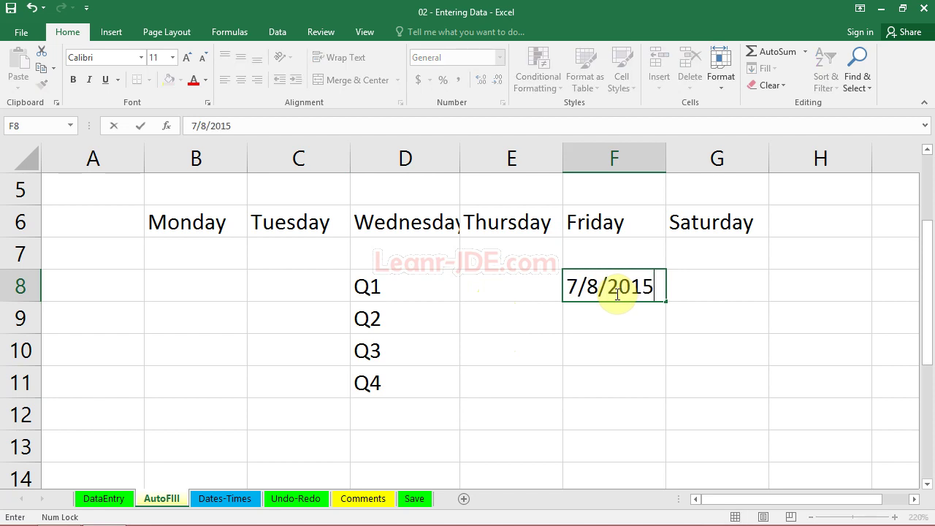
key("Return")
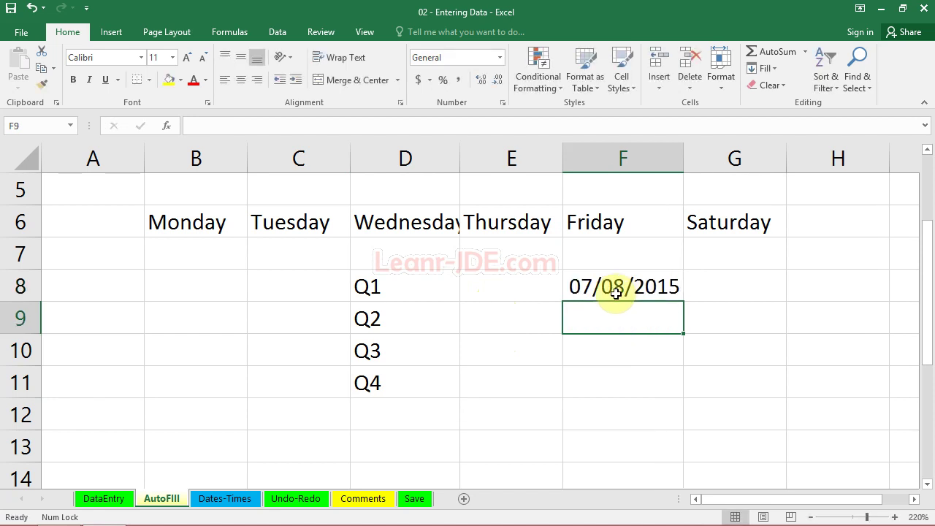
left_click(661, 290)
left_click_drag(683, 302, 678, 391)
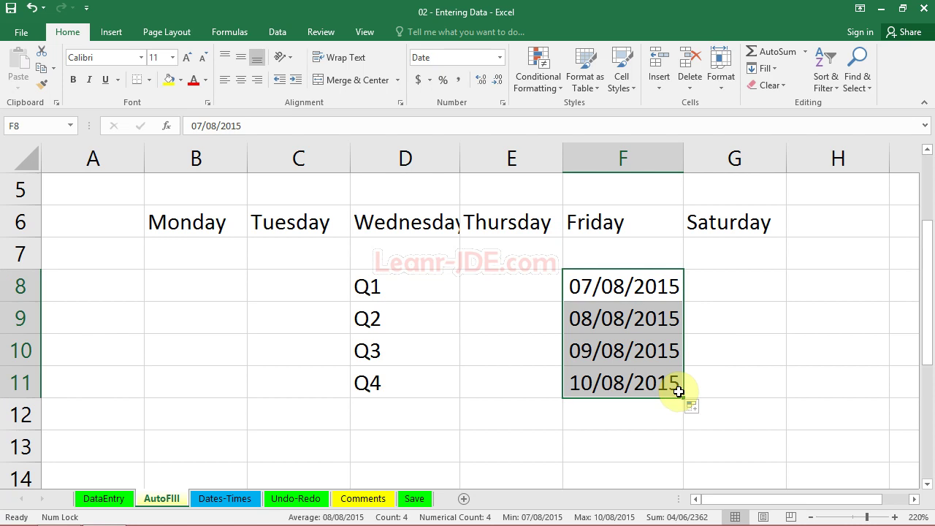
Step: AutoFill upward from the date in F8 to add the previous day, 06/08/2015, in F7
left_click(676, 291)
left_click_drag(683, 301, 683, 251)
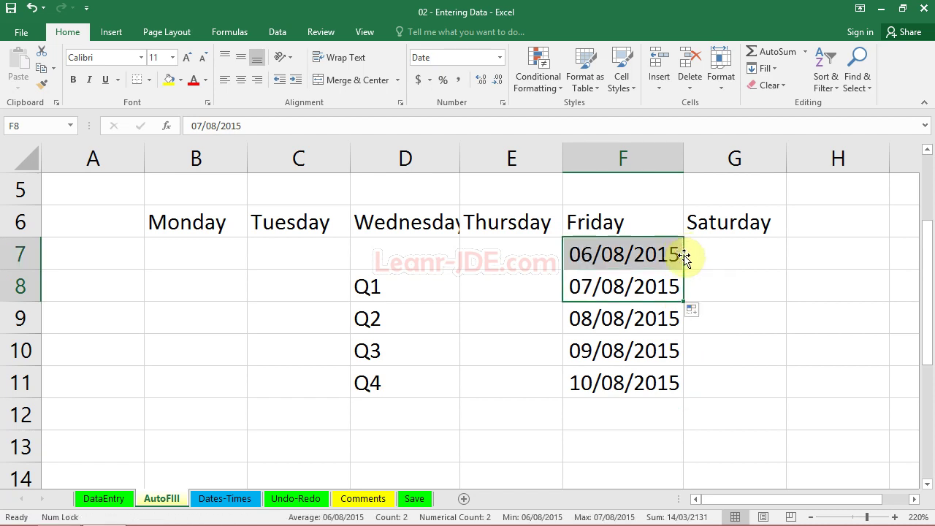
left_click(720, 301)
scroll(720, 302, "up", 2)
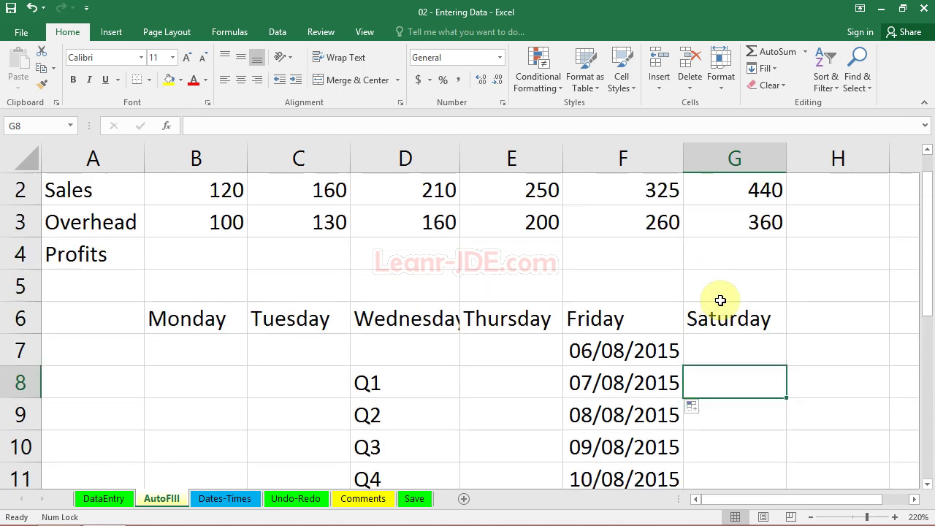